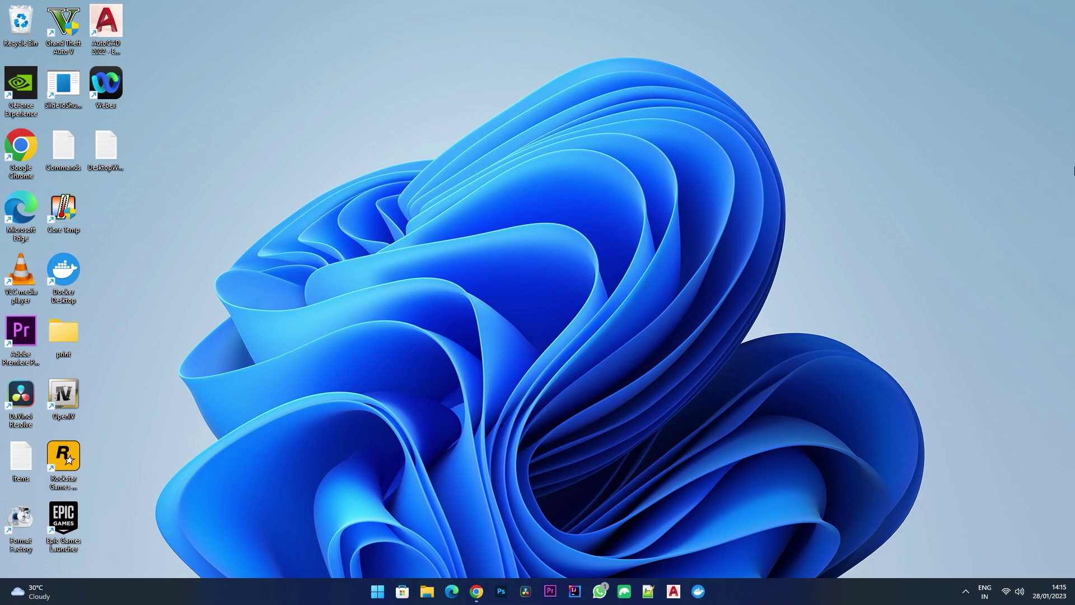
Step: Open the DesktopWallpaper notes file and copy its winzoro.net download link
double_click(102, 151)
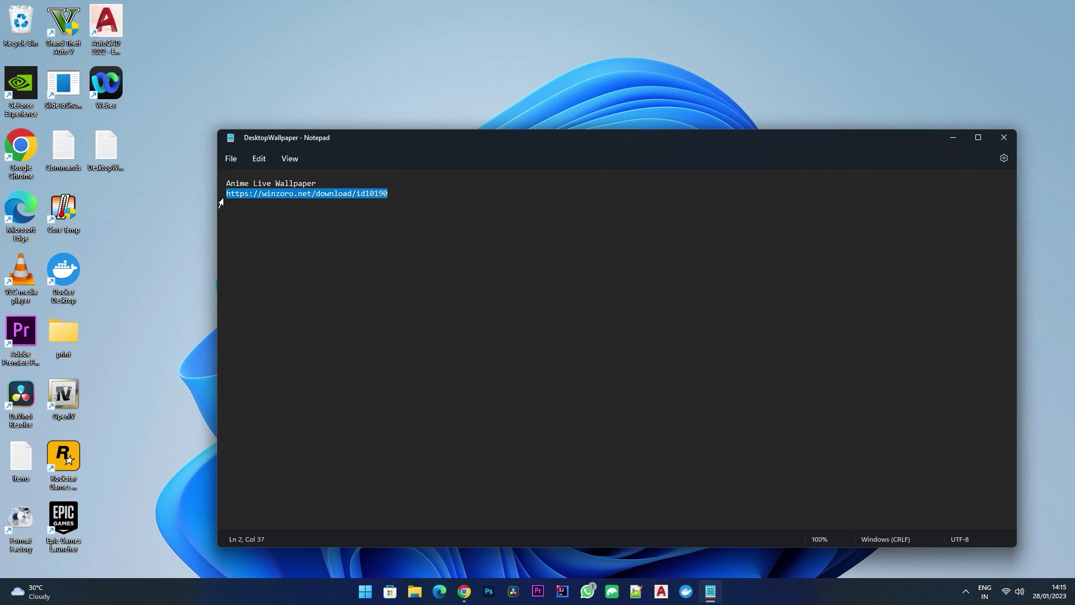
right_click(259, 198)
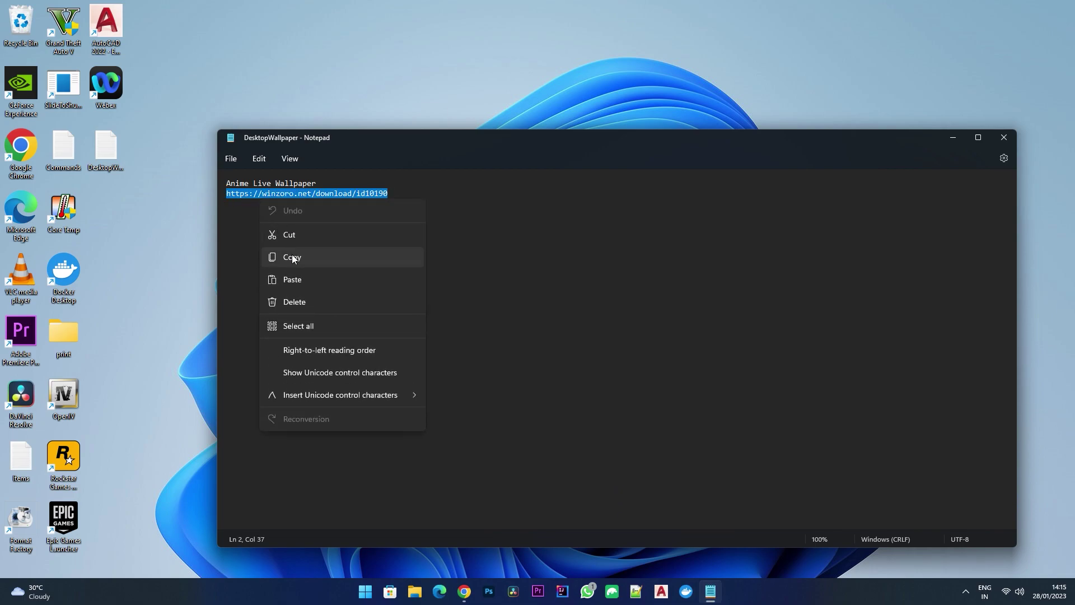
Step: Download yae-miko-genshin-impact.zip in Chrome from the copied link and show it in its folder
left_click(462, 592)
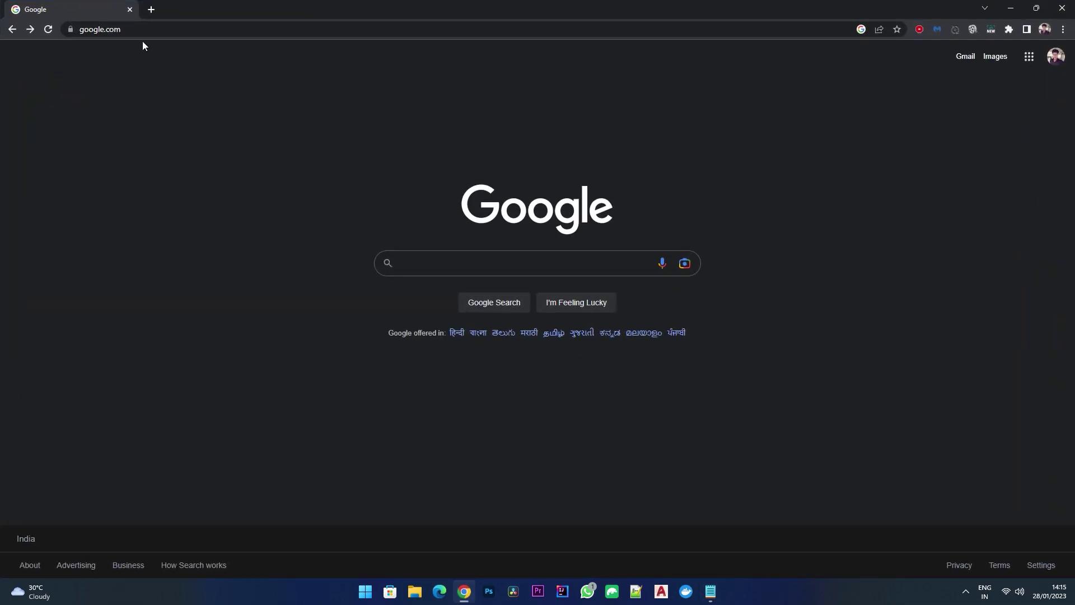
type("https://winzoro.net/download/id10190")
key("Return")
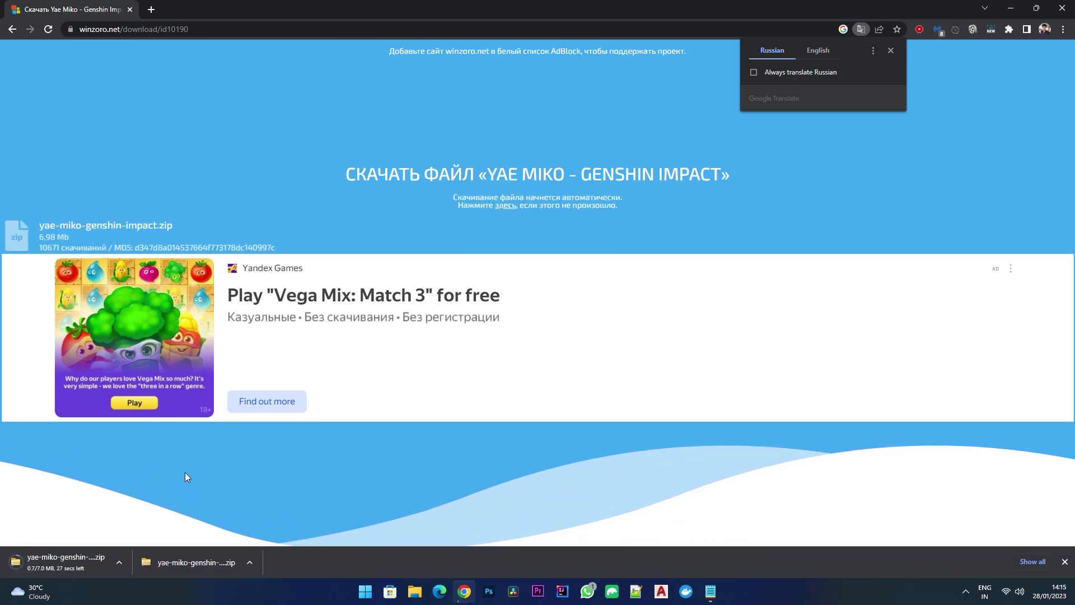
left_click(125, 560)
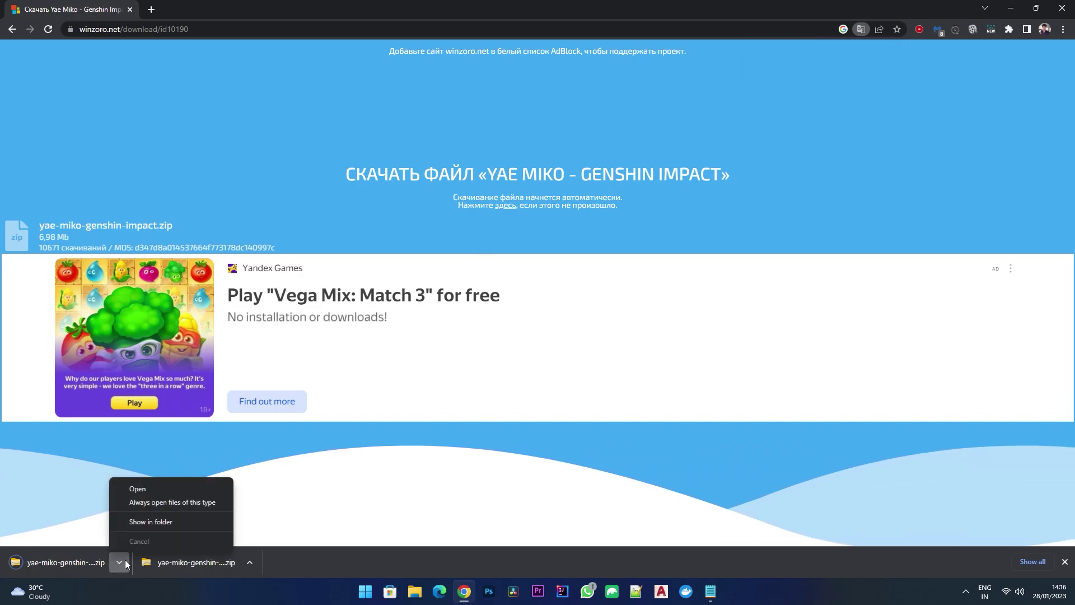
left_click(149, 526)
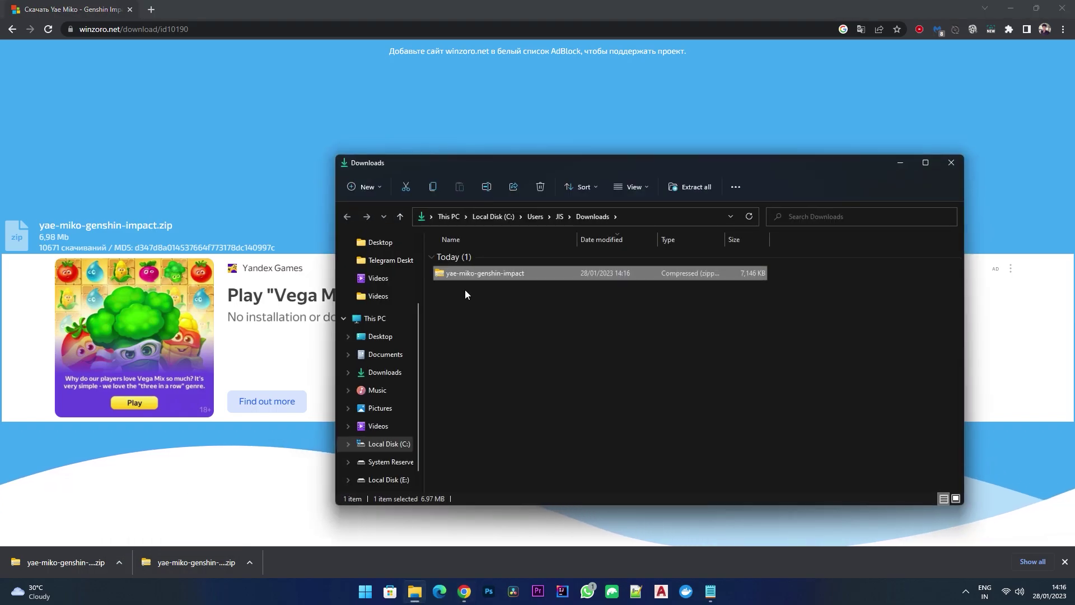
Step: Copy the Yae Miko MP4 from the zip into Downloads, then launch Microsoft Store
double_click(467, 273)
right_click(470, 261)
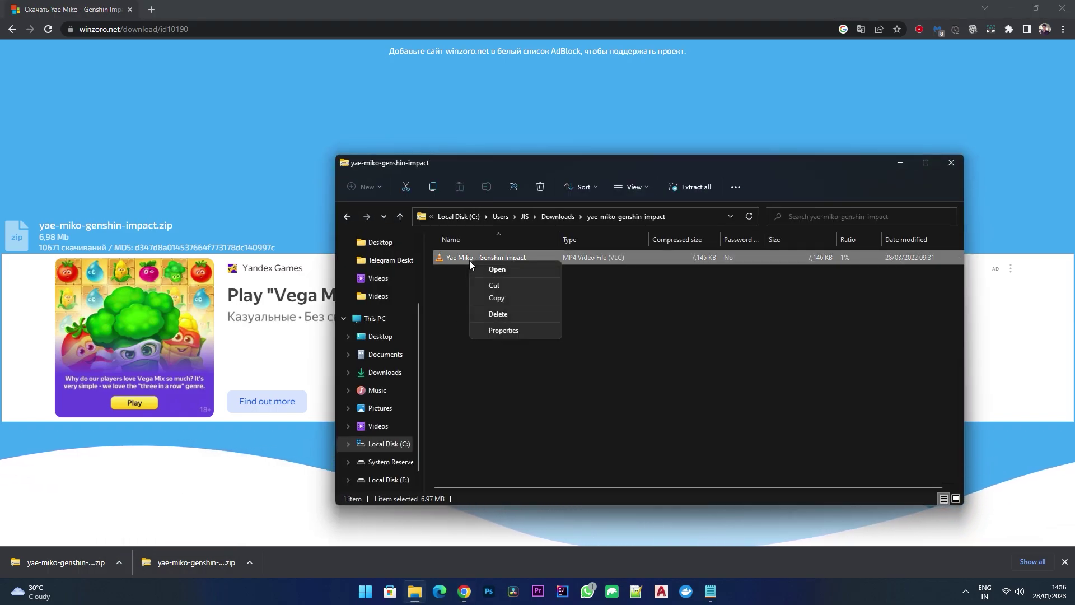
left_click(488, 297)
left_click(346, 215)
right_click(470, 300)
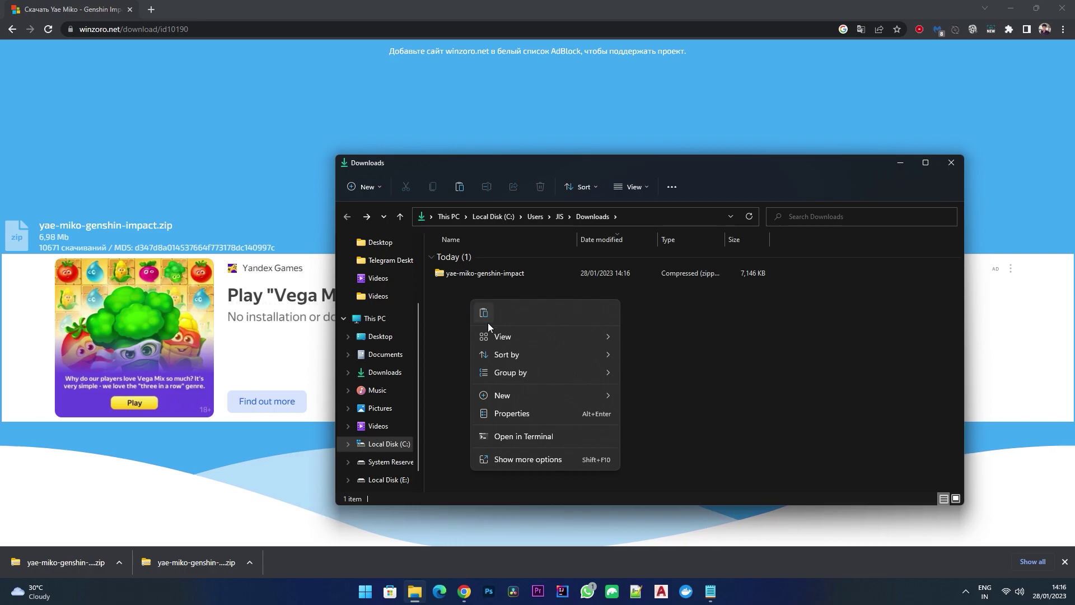
left_click(483, 312)
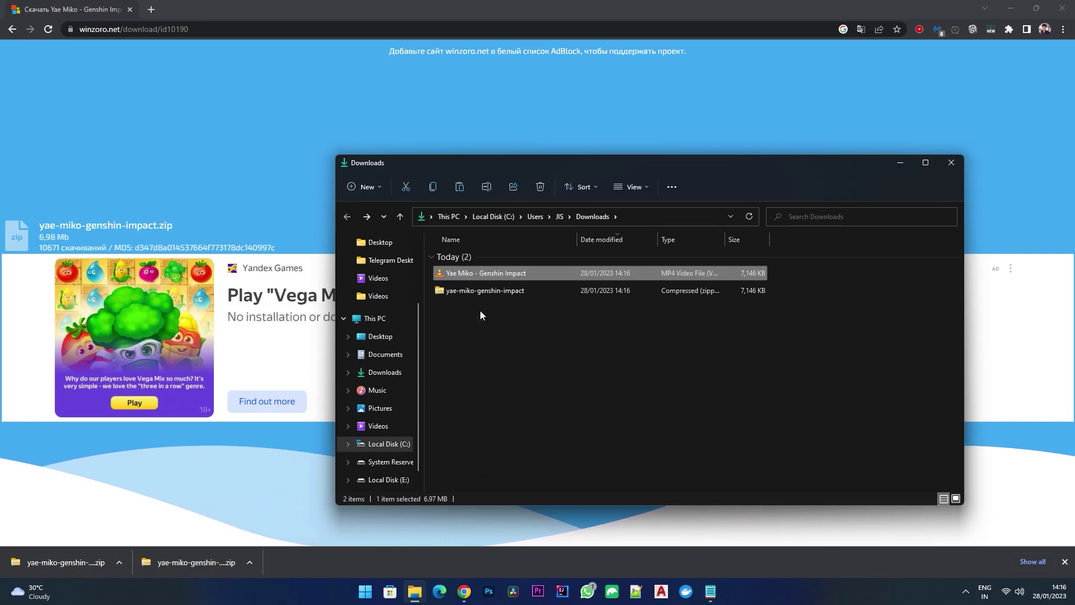
left_click(481, 311)
left_click(389, 593)
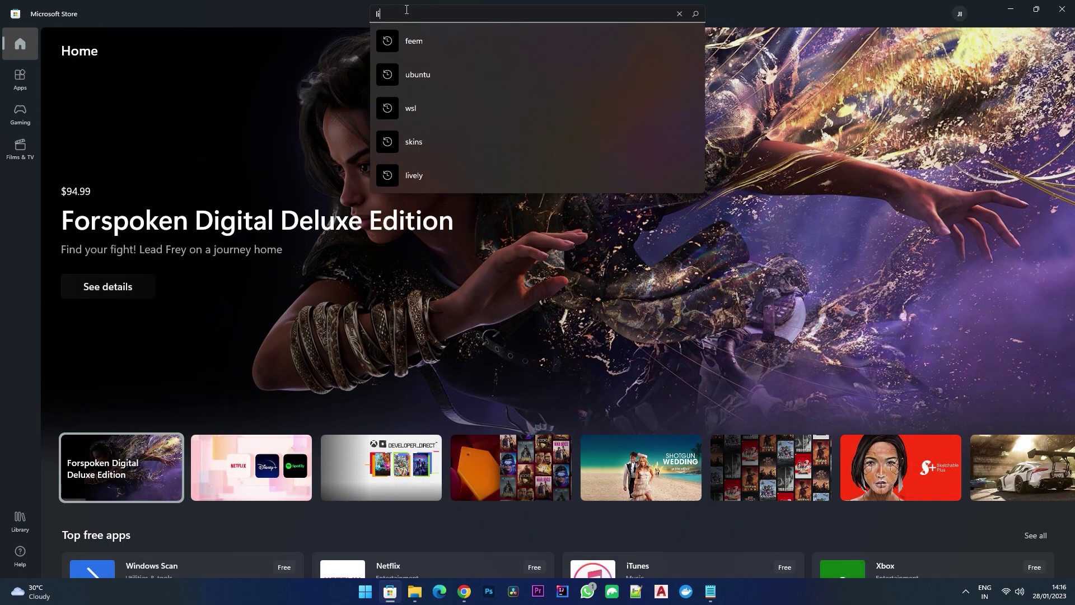
Step: Search the Store for 'lively', then install and open Lively Wallpaper
key("Return")
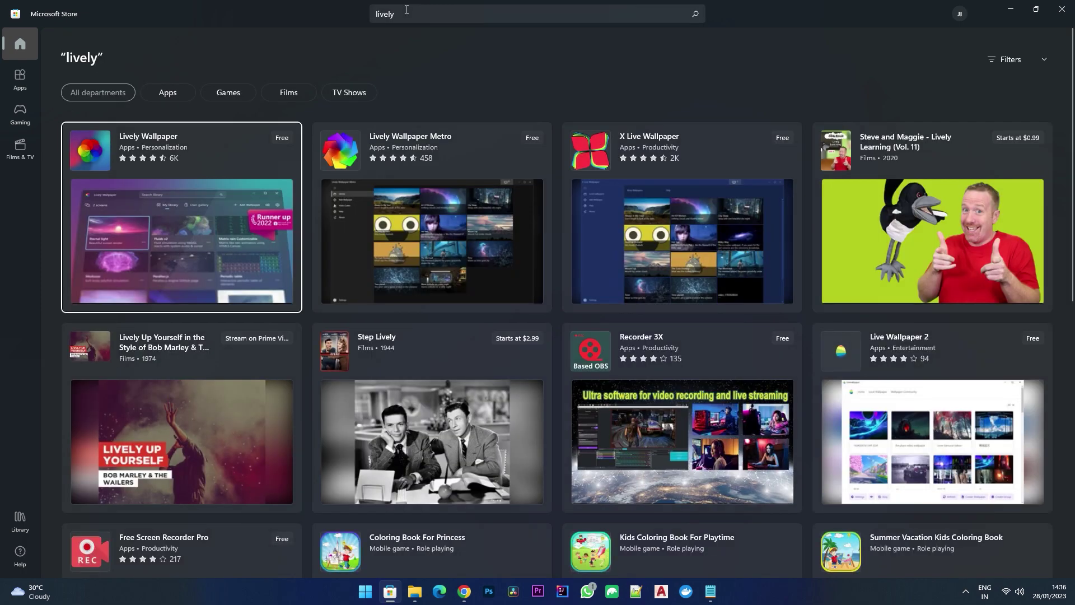
left_click(200, 166)
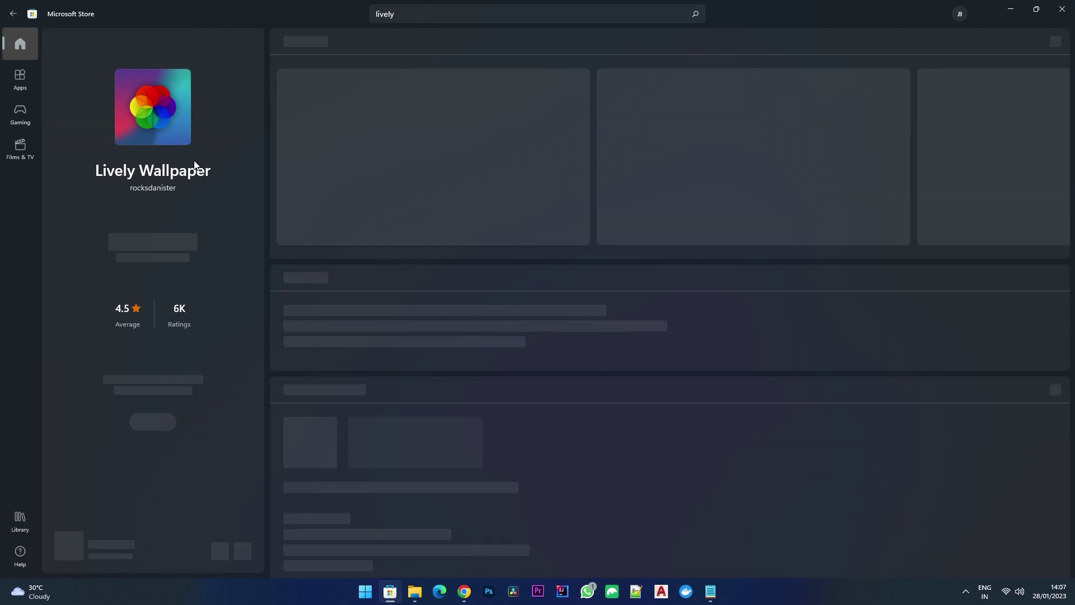
left_click(175, 243)
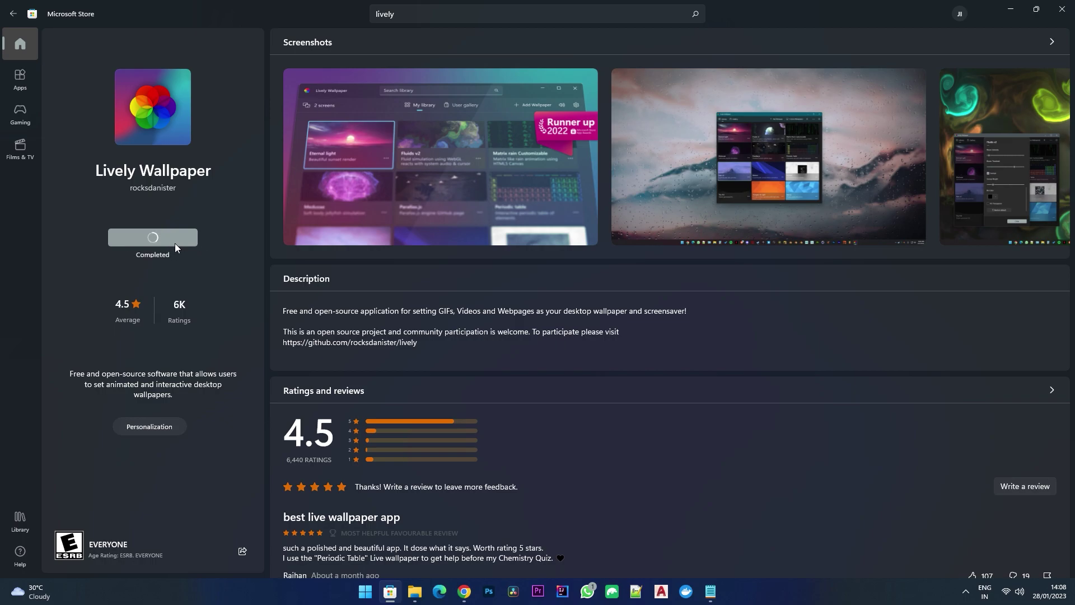
left_click(175, 243)
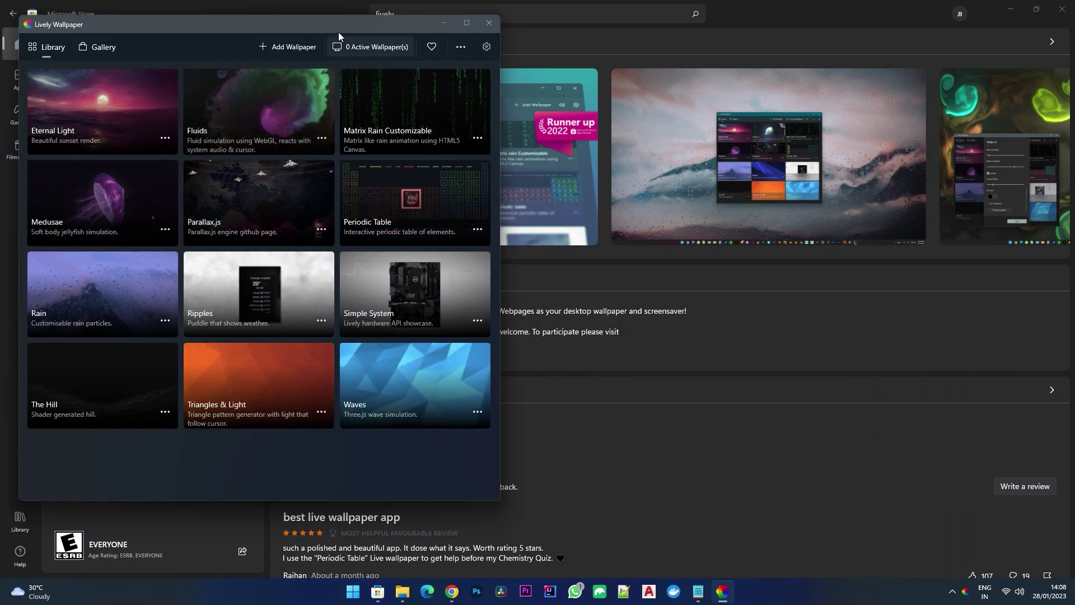
Step: Centre the Lively window, apply Eternal Light as the wallpaper, and preview the desktop
left_click_drag(339, 30, 732, 97)
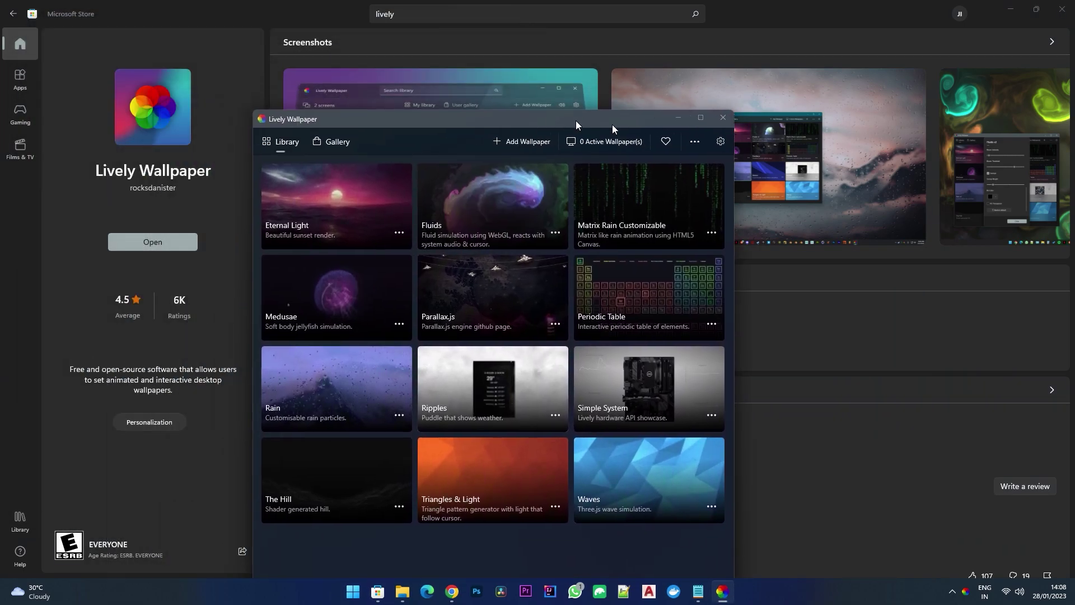
left_click(517, 184)
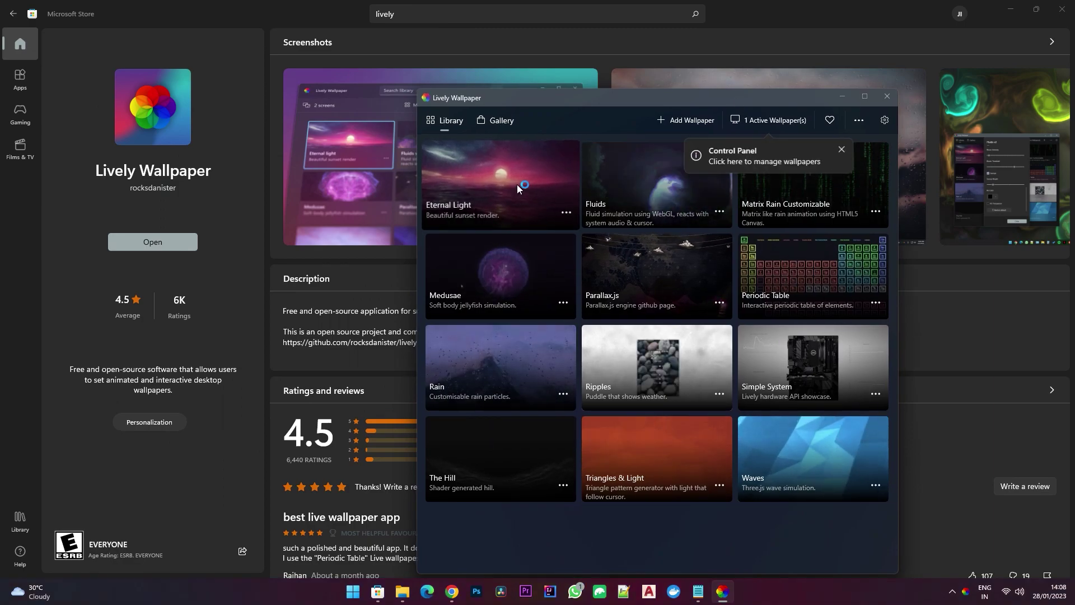
key("super+d")
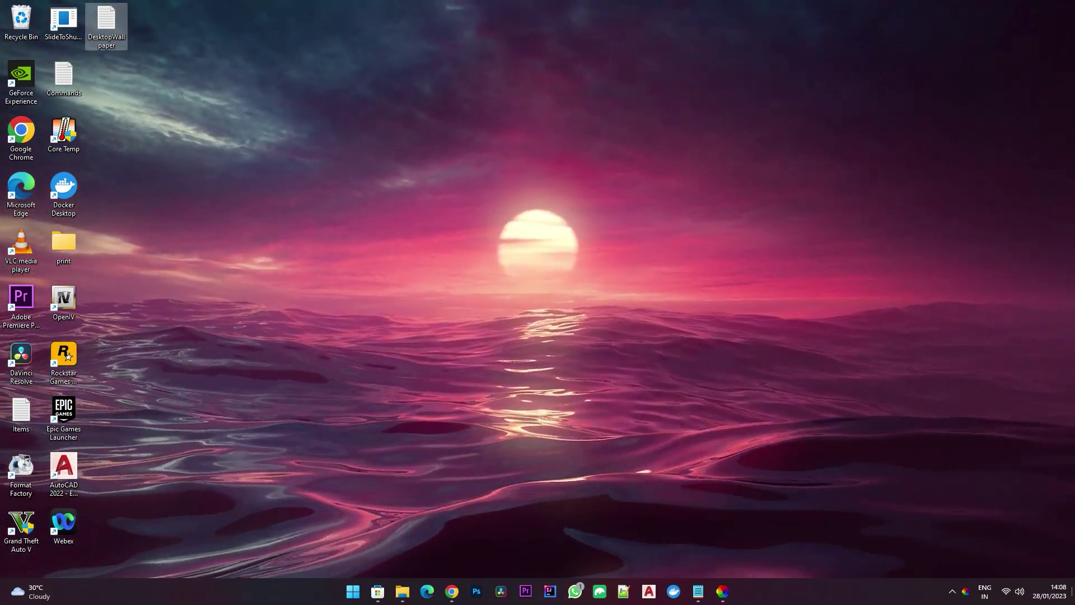
key("super+d")
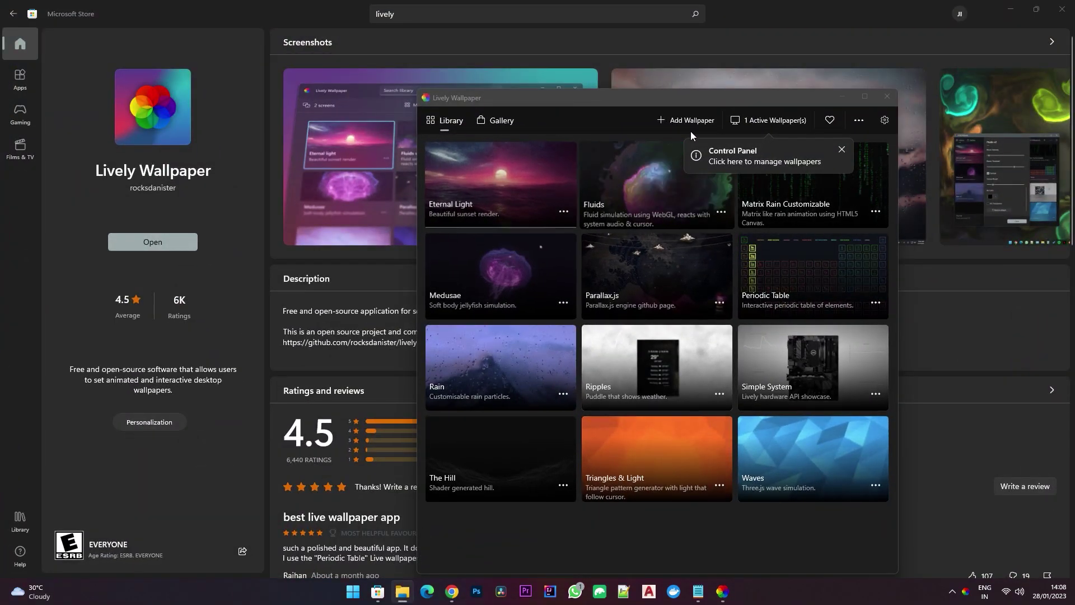
Step: Add the Yae Miko - Genshin Impact MP4 from Downloads as a wallpaper and view the desktop
left_click(690, 124)
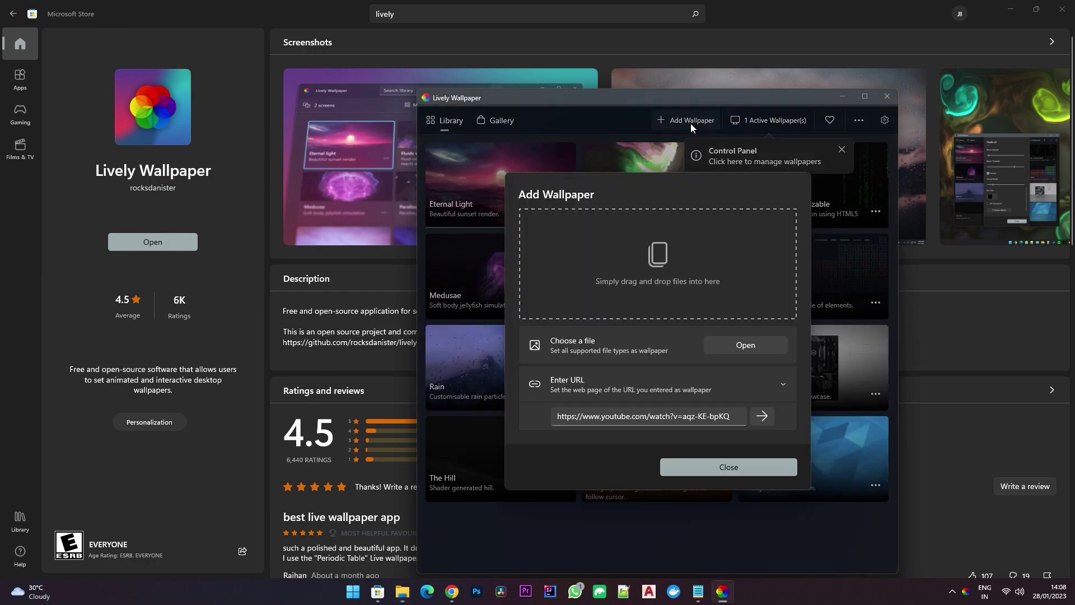
left_click(752, 345)
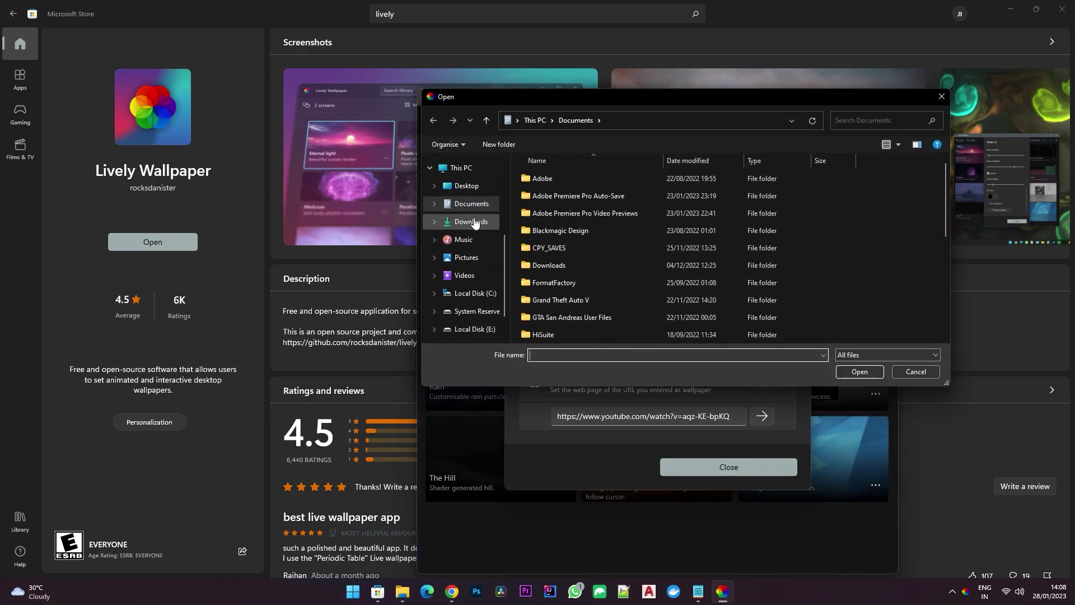
left_click(475, 223)
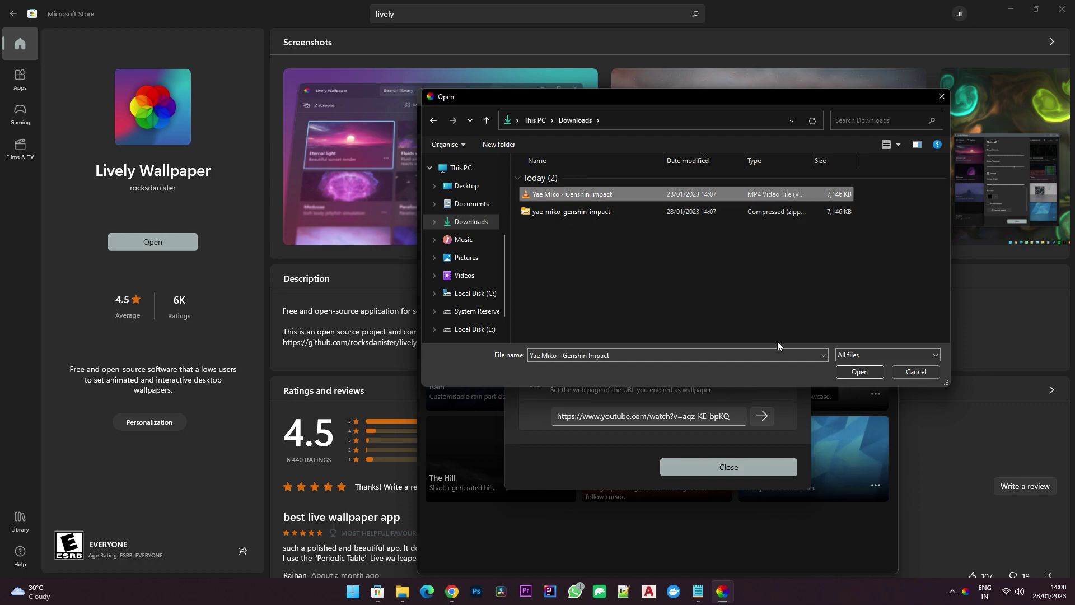
left_click(859, 371)
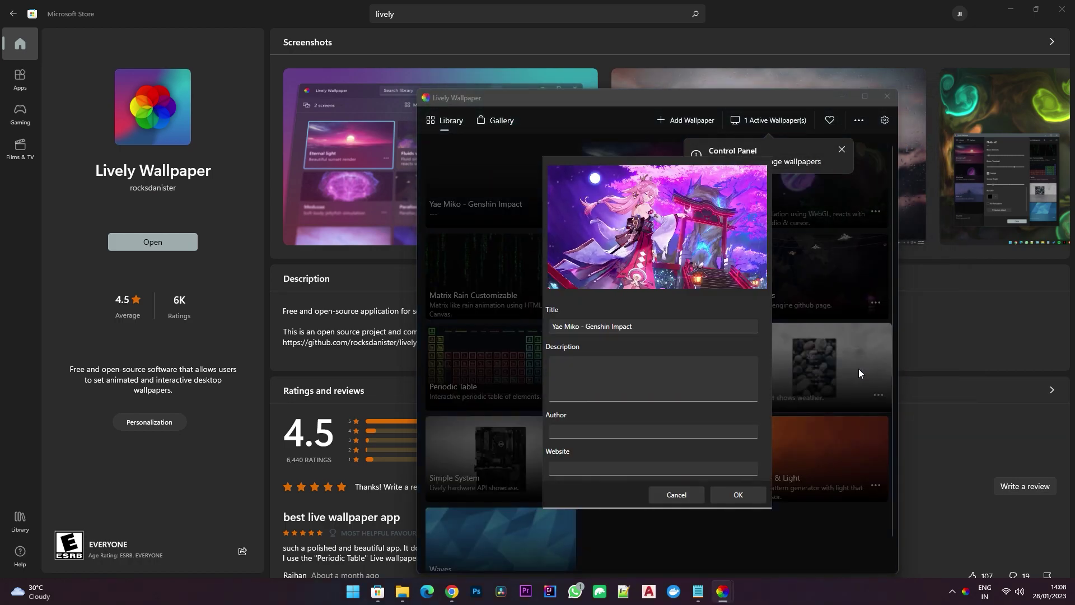
left_click(733, 494)
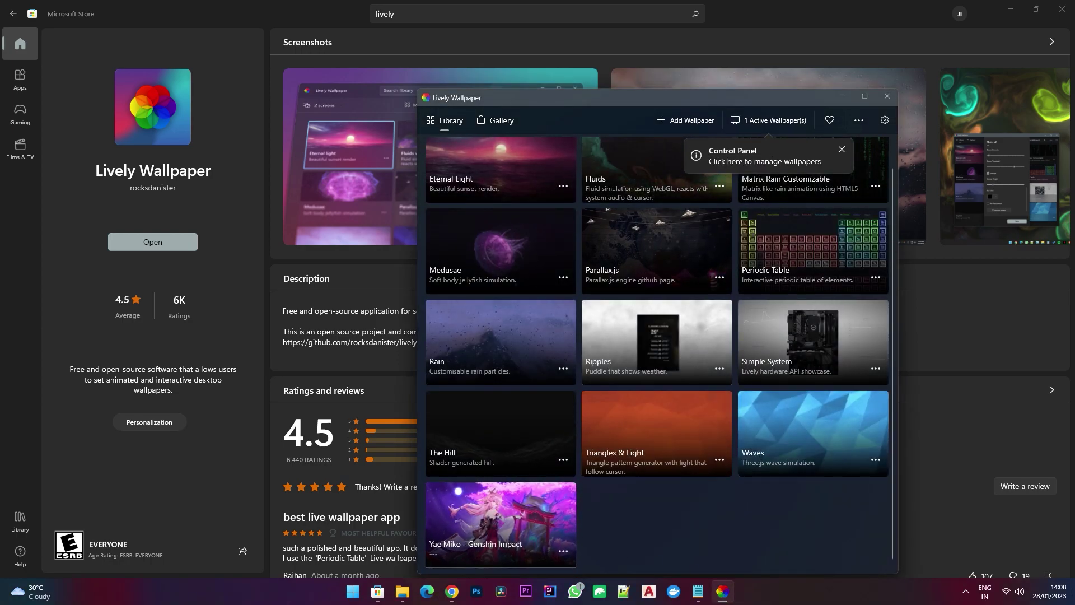
left_click(1073, 591)
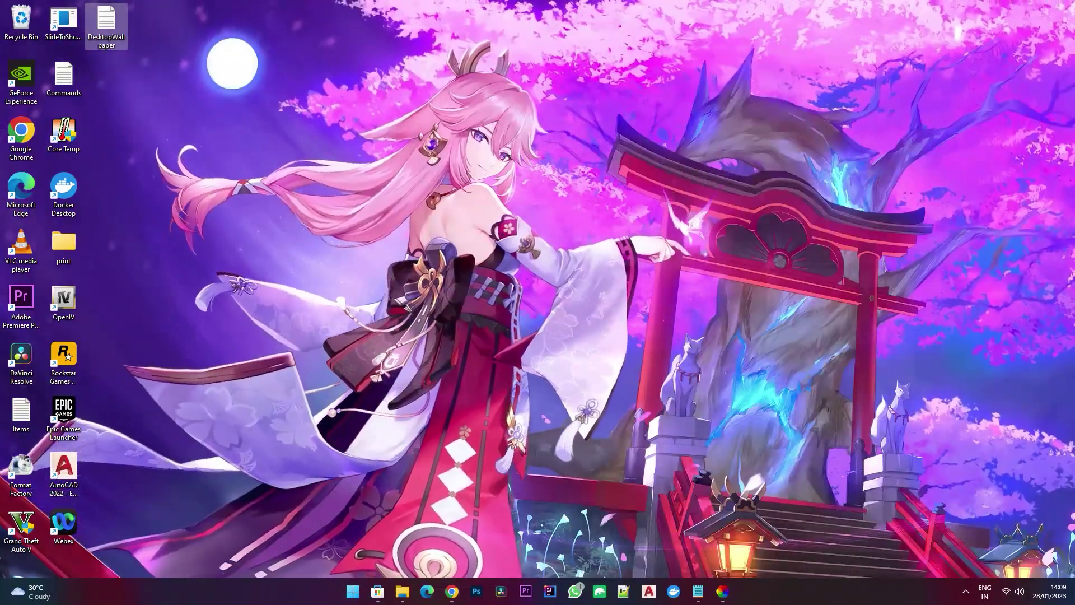
Step: Turn off Show desktop icons and bring the Lively Wallpaper library back up
right_click(146, 98)
mouse_move(181, 131)
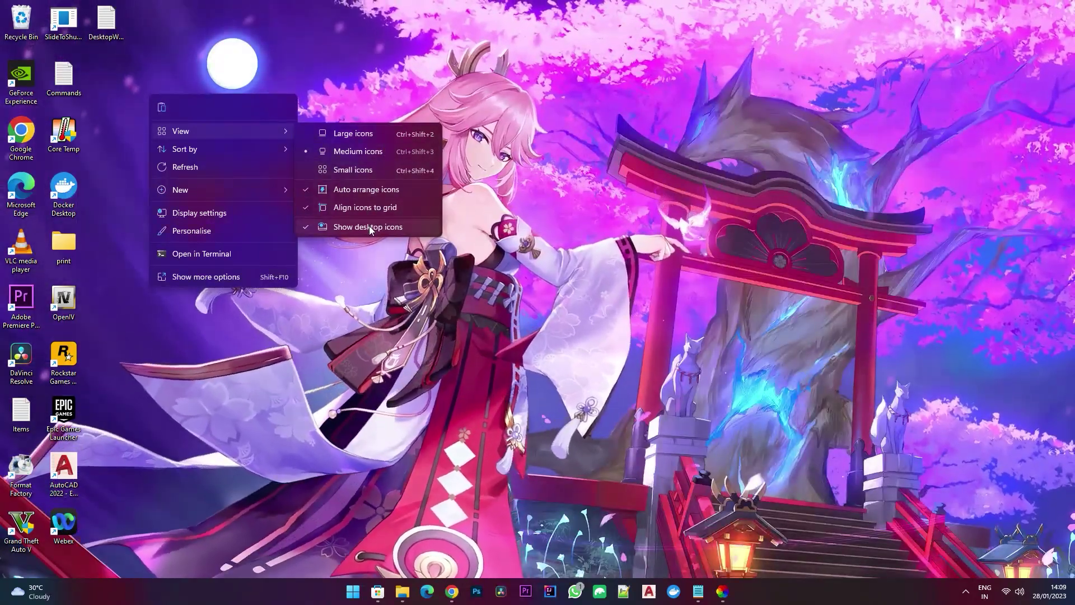
left_click(368, 226)
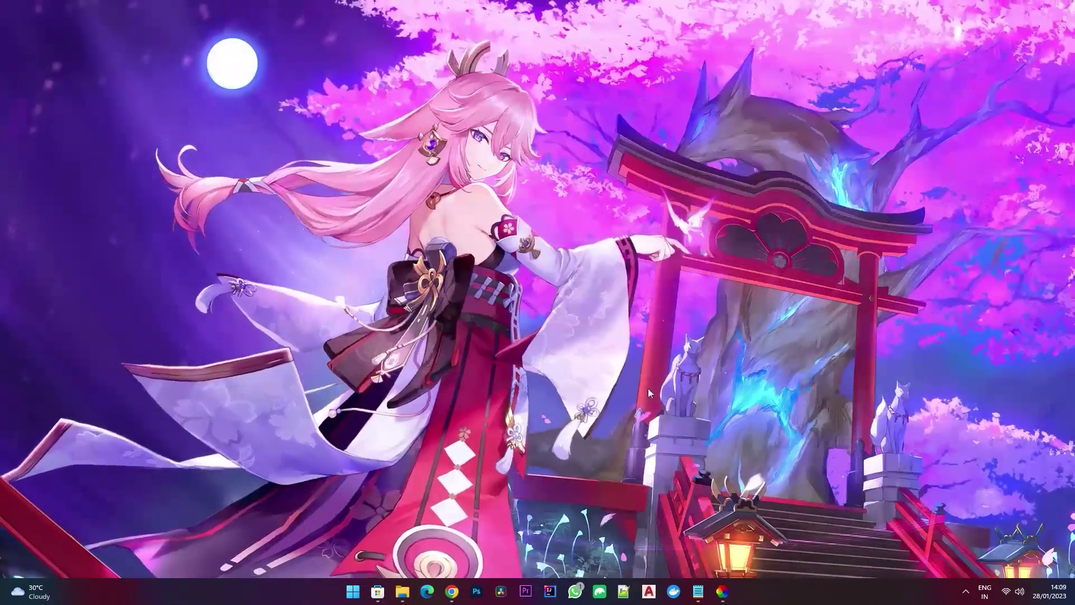
left_click(722, 591)
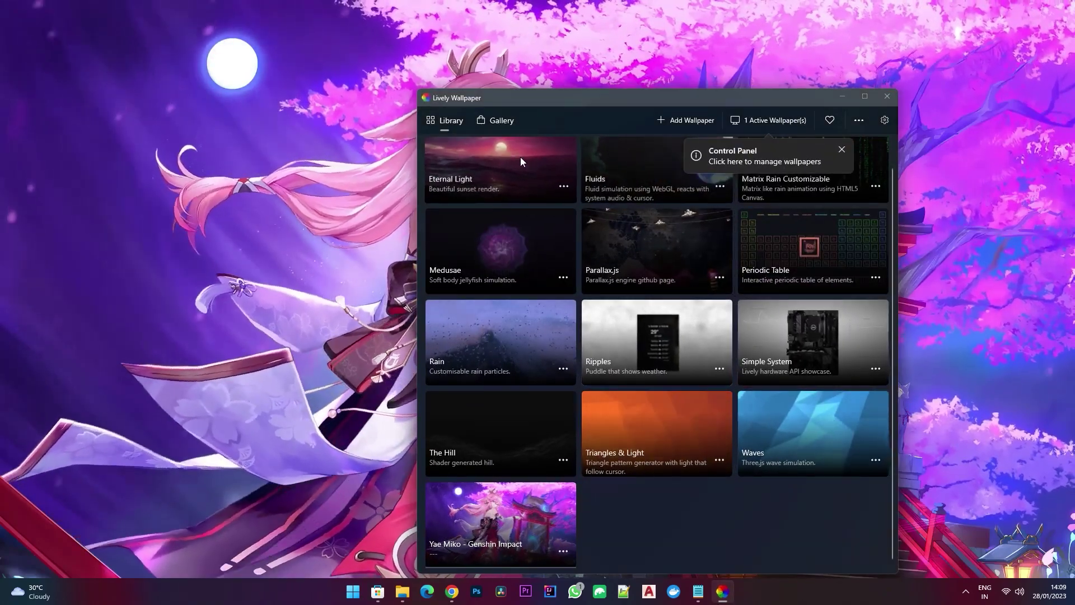
Step: In Lively's System settings, try the Clear taskbar theme, then settle on Blur
left_click(861, 115)
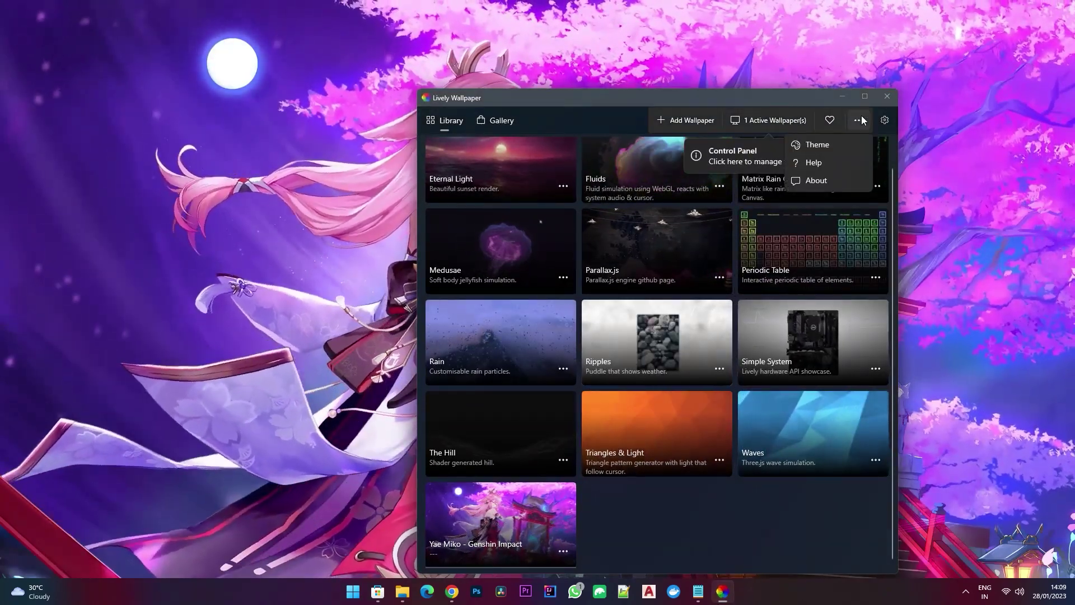
left_click(881, 115)
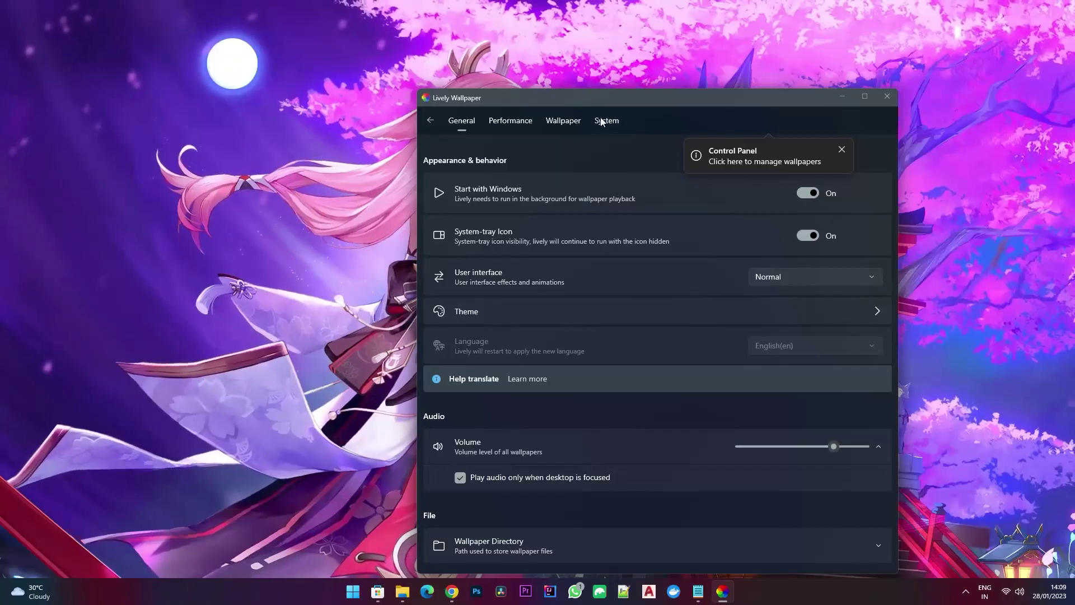
left_click(606, 120)
left_click(781, 190)
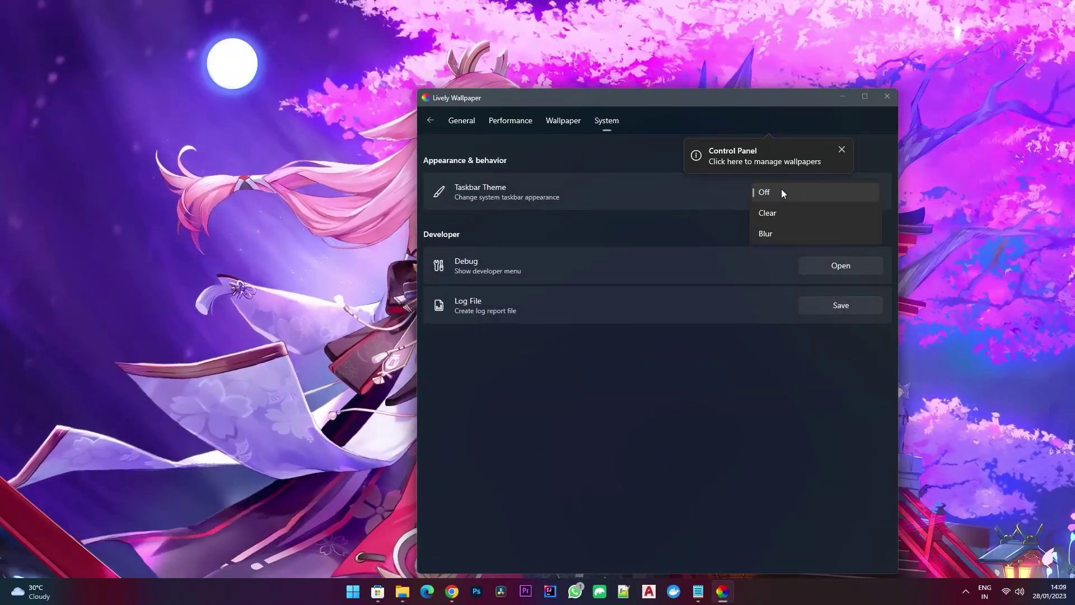
left_click(775, 212)
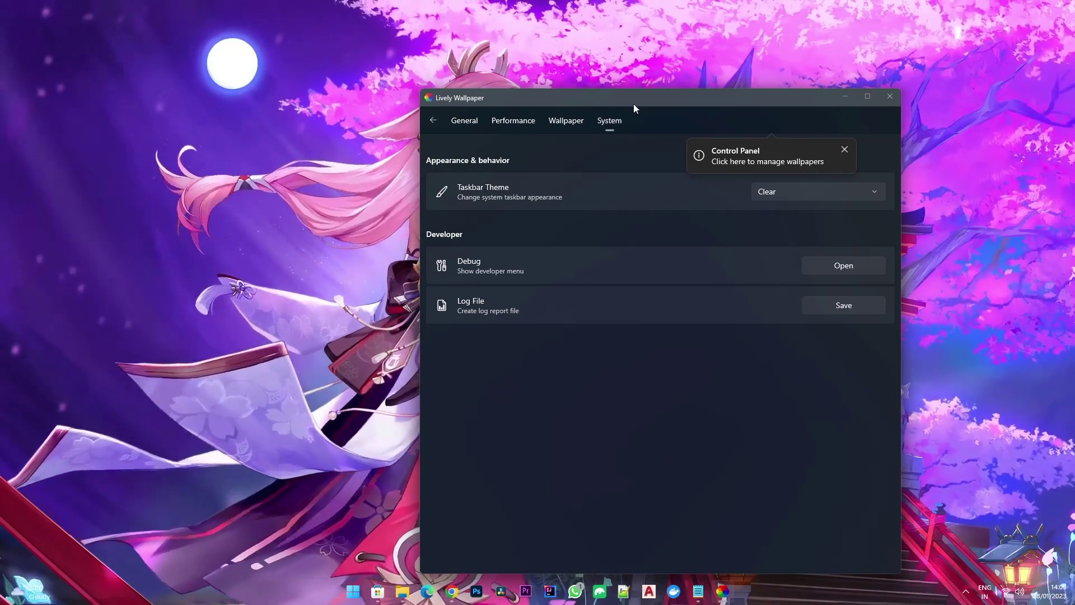
left_click(886, 97)
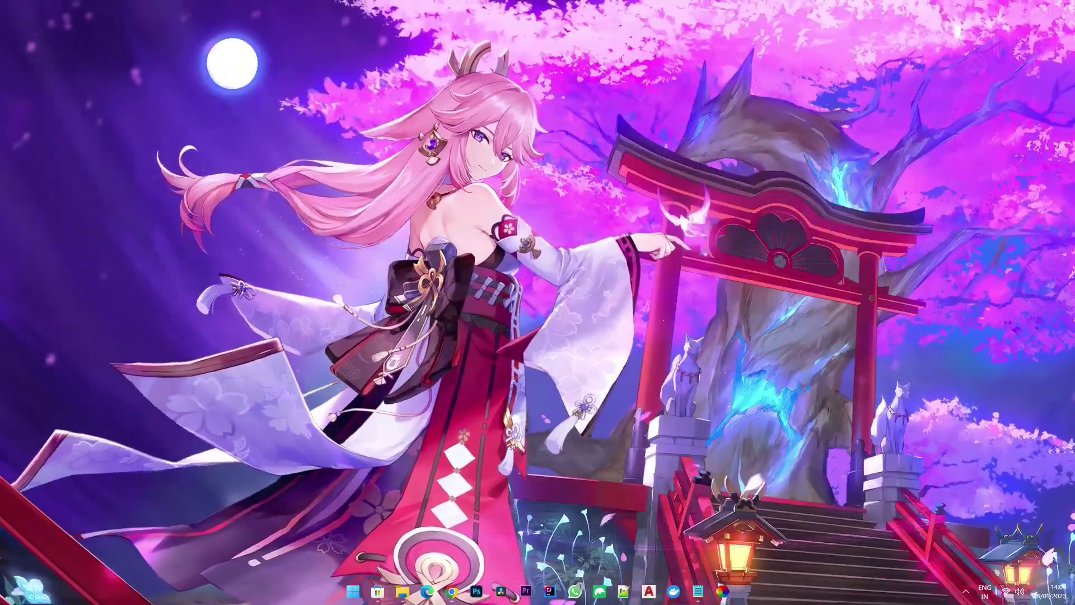
left_click(723, 592)
left_click(780, 191)
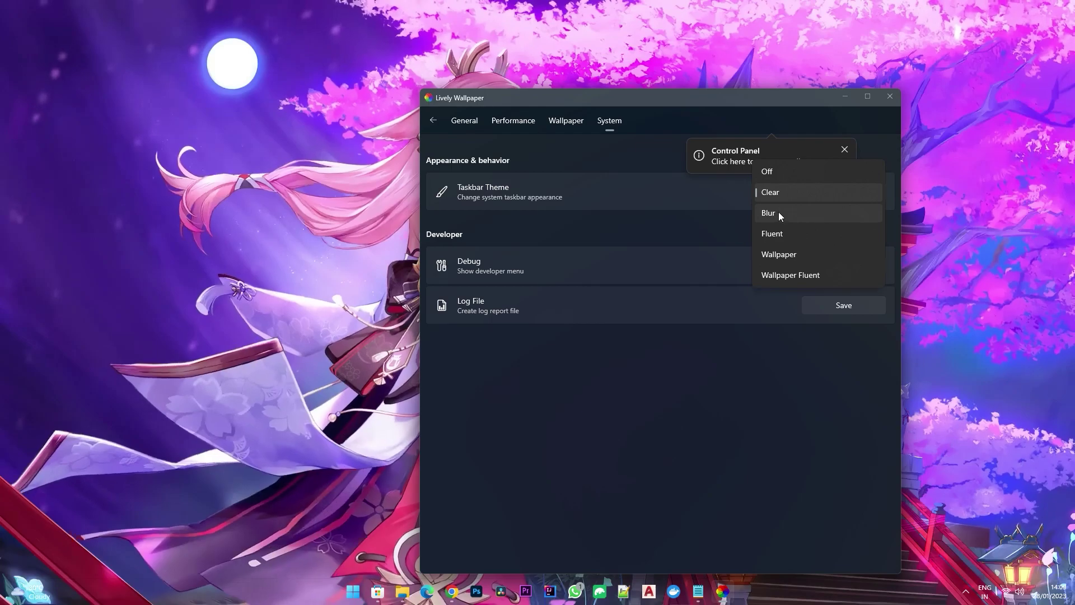
left_click(781, 212)
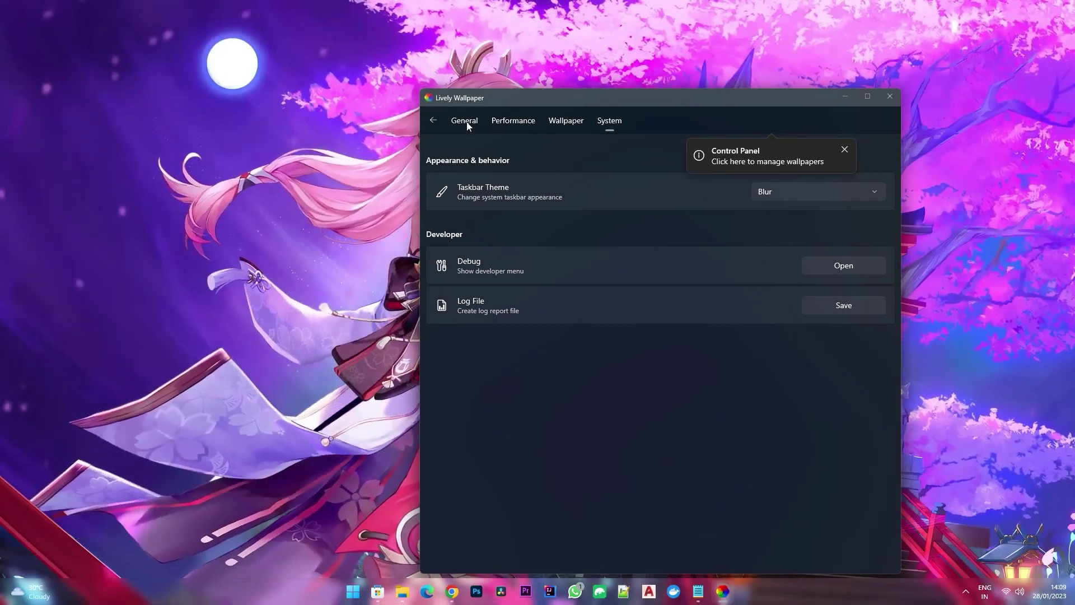
Step: Leave Settings and return to the Lively wallpaper library
left_click(439, 120)
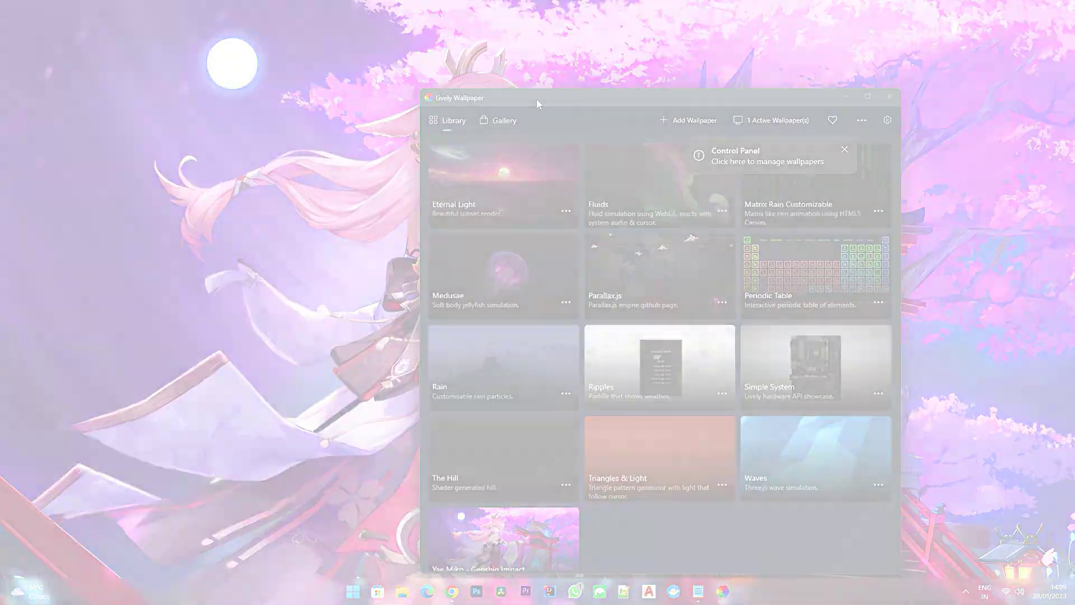